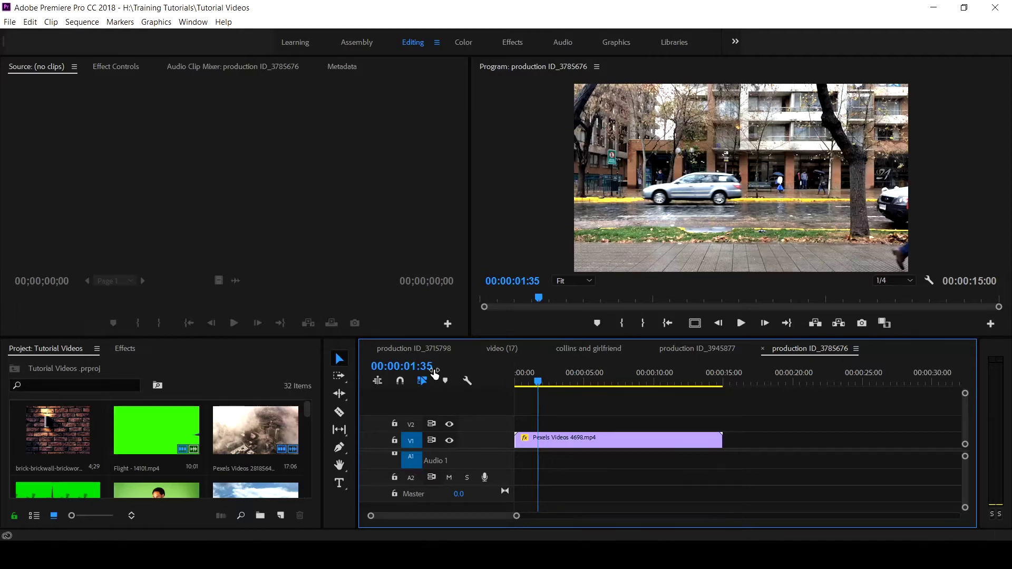
Show the File > New submenu listing creatable items, including Legacy Title
left_click(10, 22)
mouse_move(7, 38)
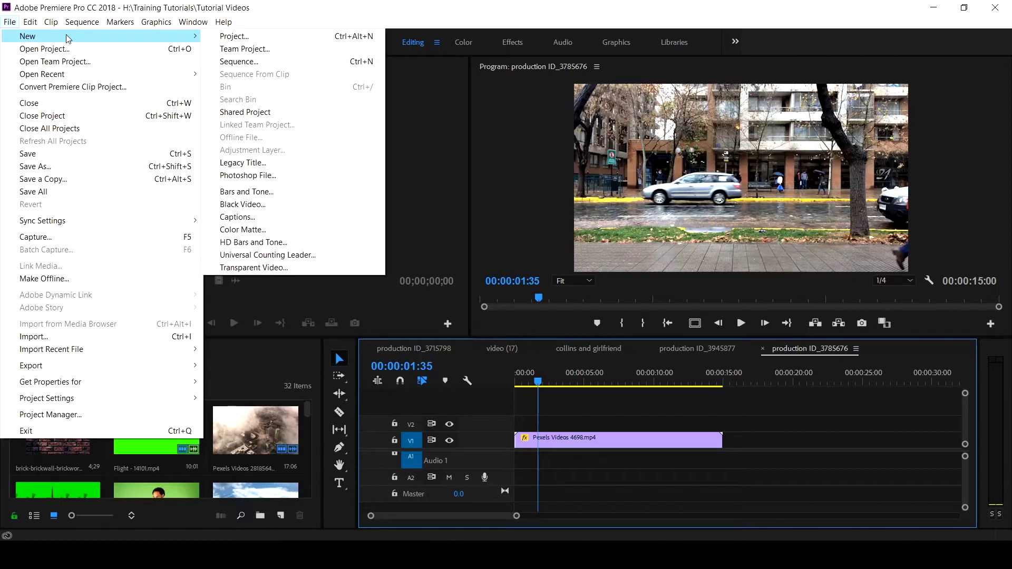
Create a legacy title named Title 07 with the default 3840×2160 settings
left_click(268, 167)
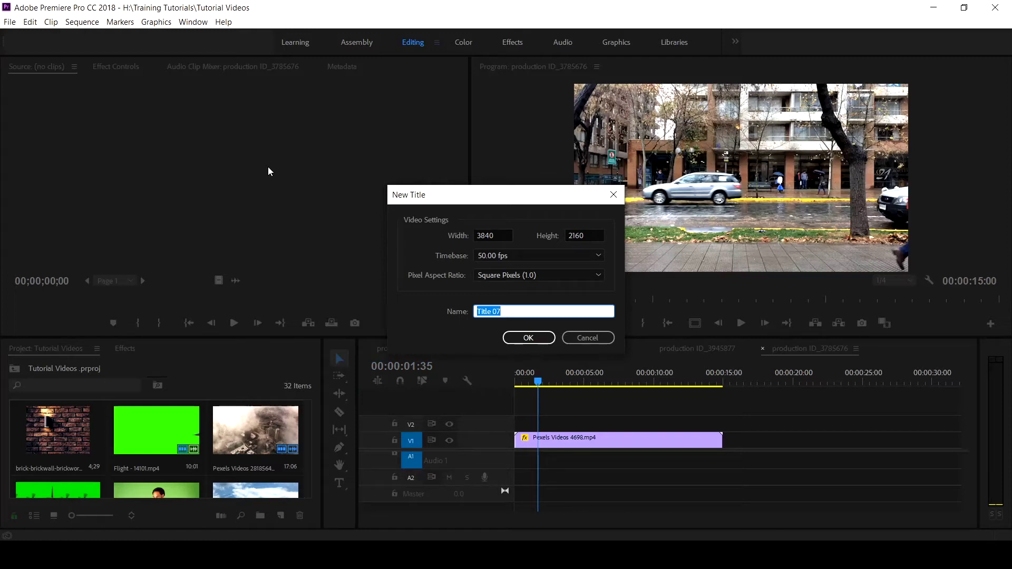
left_click(529, 339)
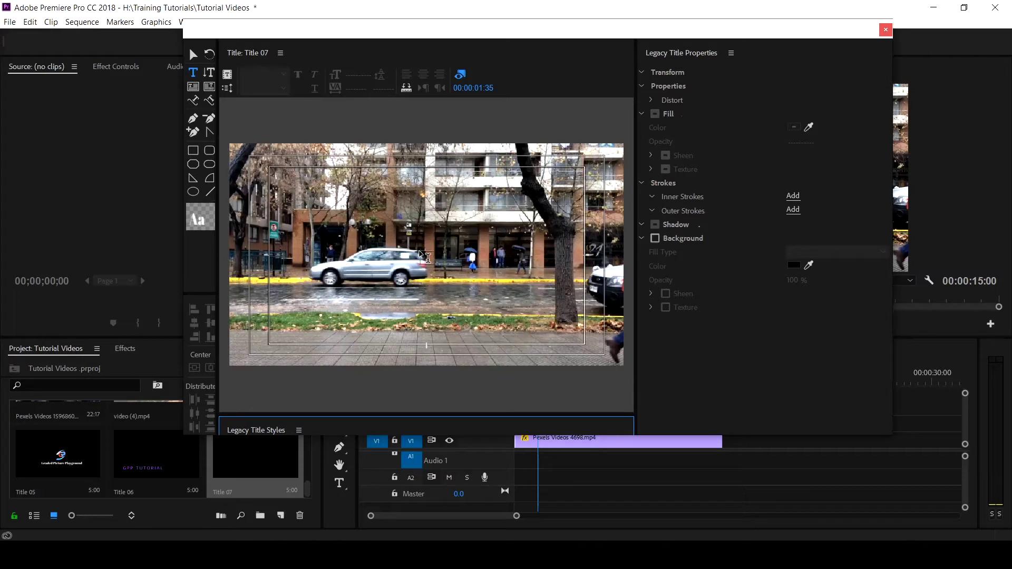
Add white EXAMPLE text mid-frame and enlarge it to font size 512.2
left_click(192, 76)
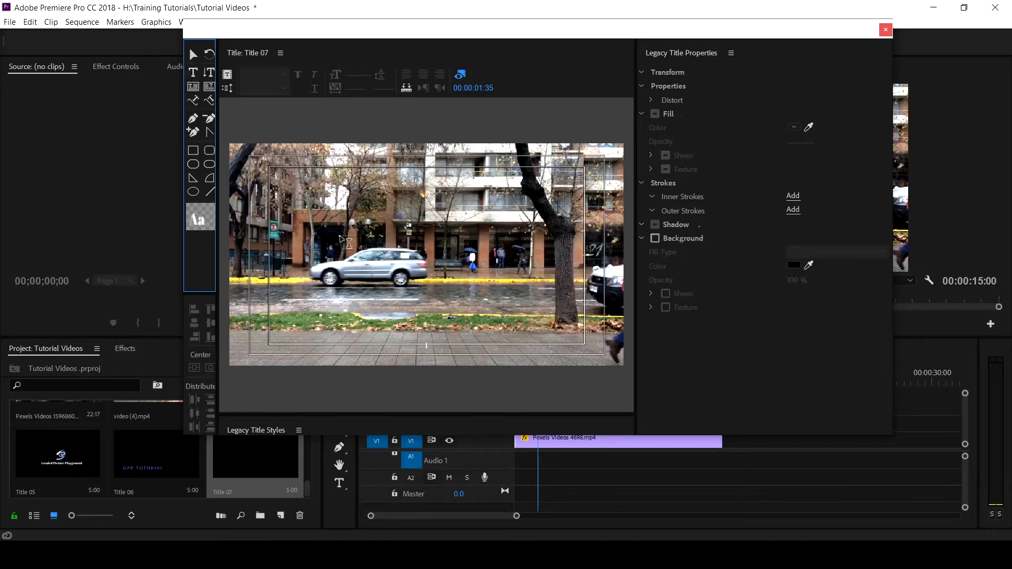
left_click(396, 243)
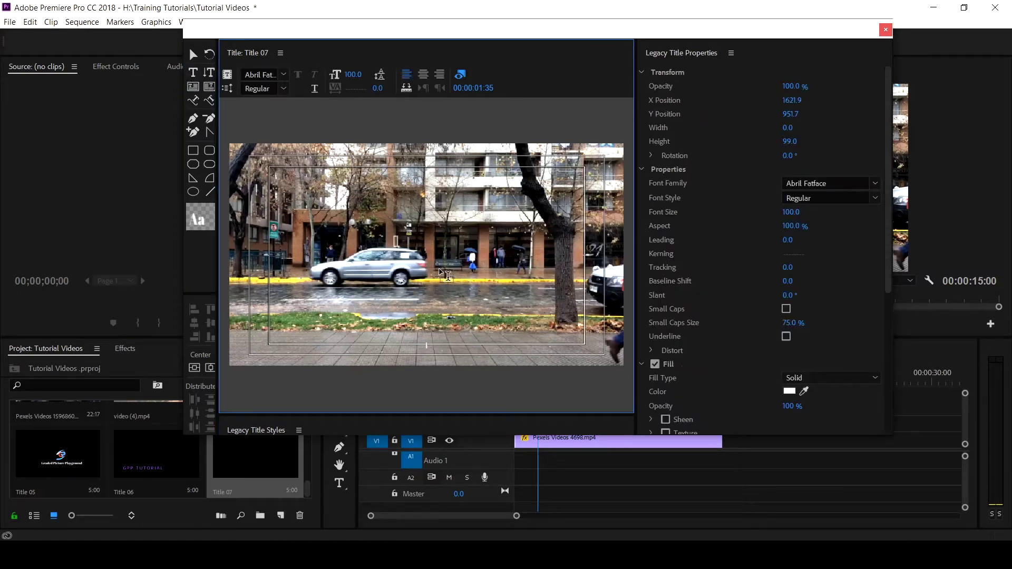
type("I")
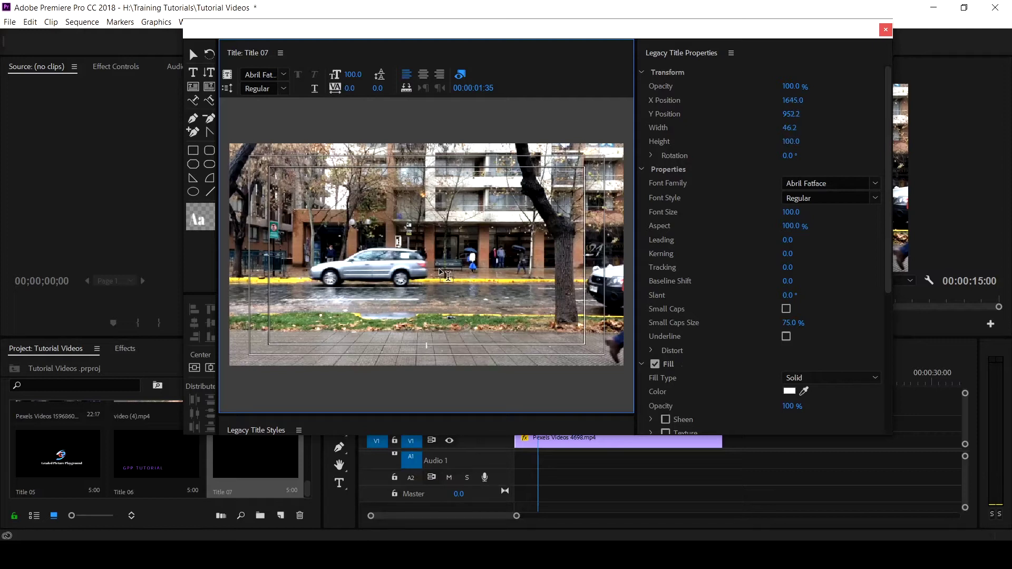
type("XAMPLE")
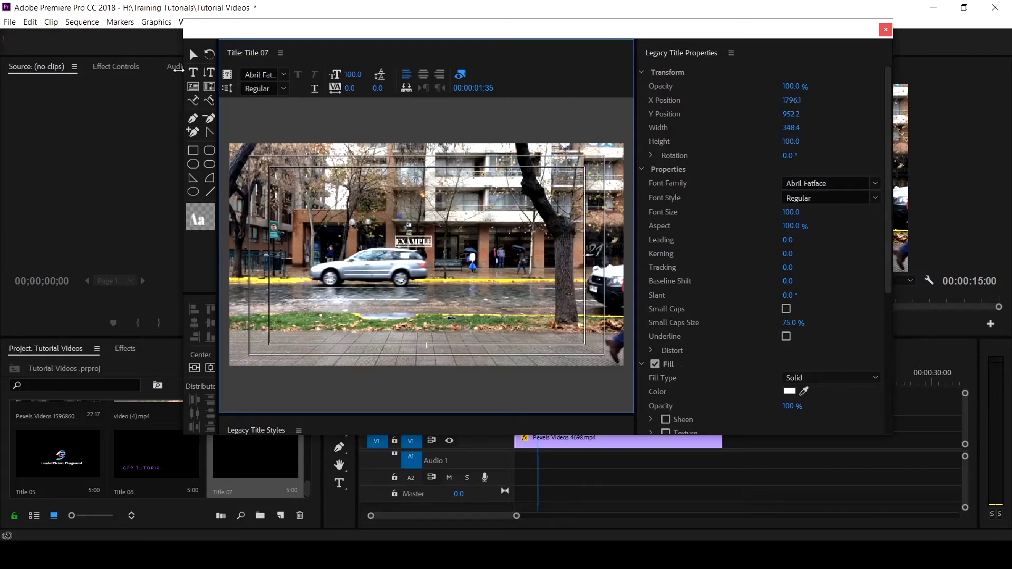
left_click(192, 56)
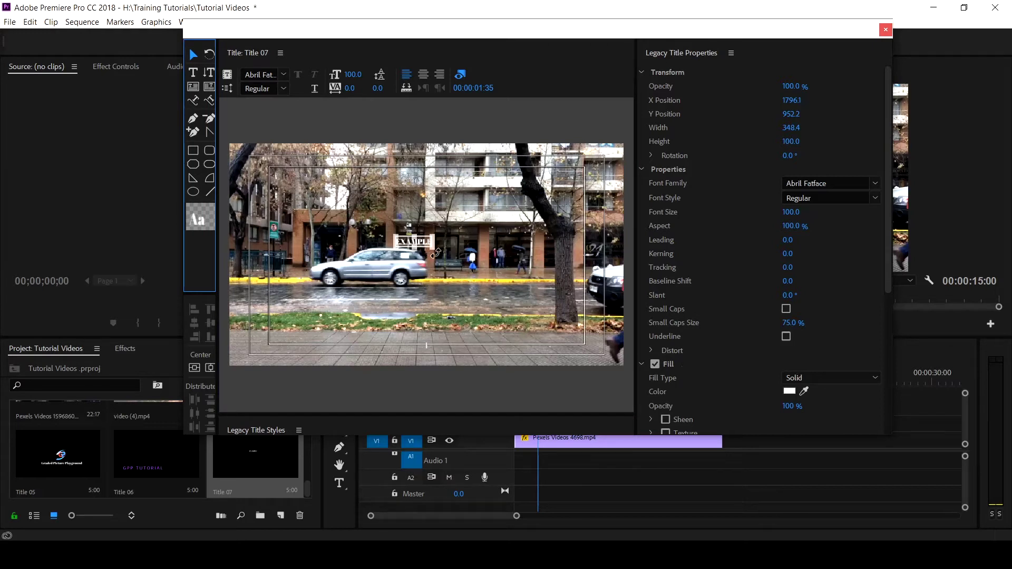
mouse_move(435, 252)
left_mouse_down()
mouse_move(566, 340)
mouse_move(446, 257)
left_mouse_up()
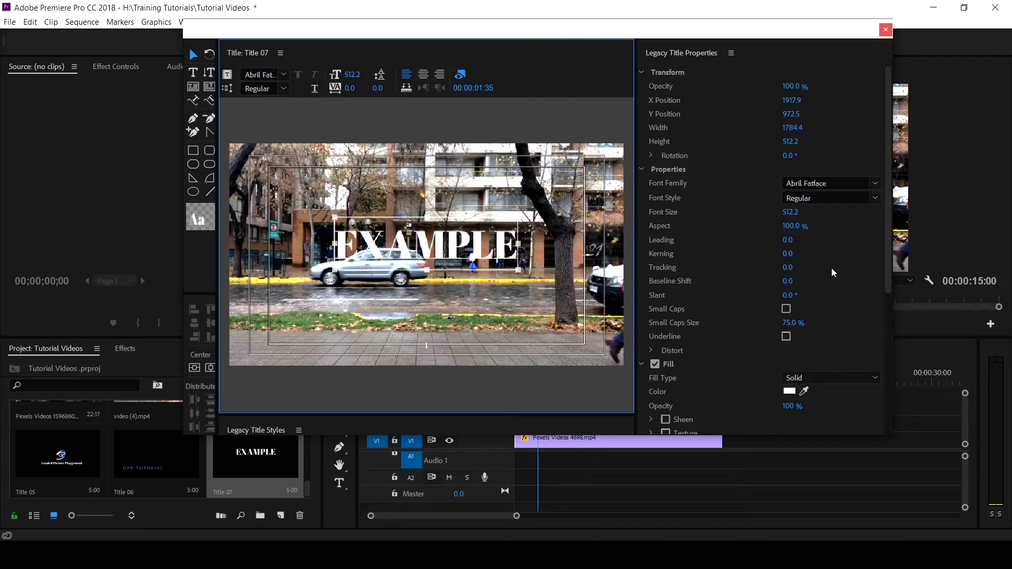
Set EXAMPLE to Alef, shrink it and move it lower left to Y 1664.7
left_click(876, 182)
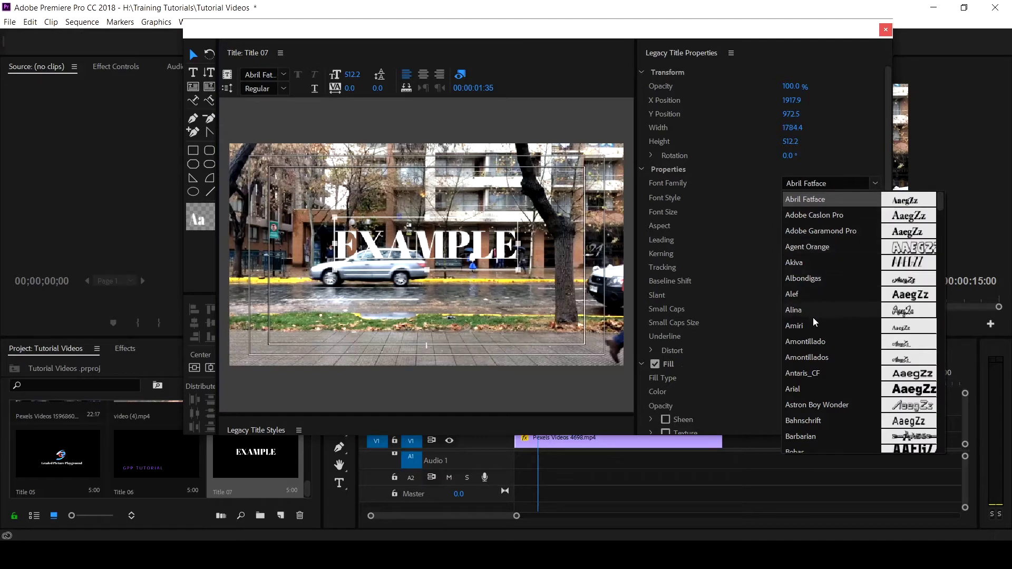
left_click(805, 295)
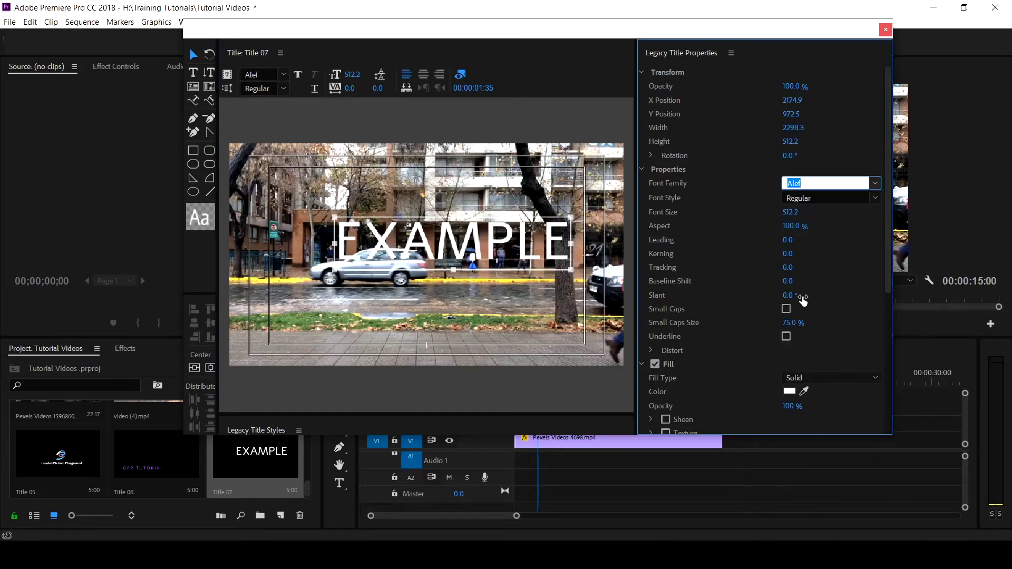
scroll(820, 310, "down", 1)
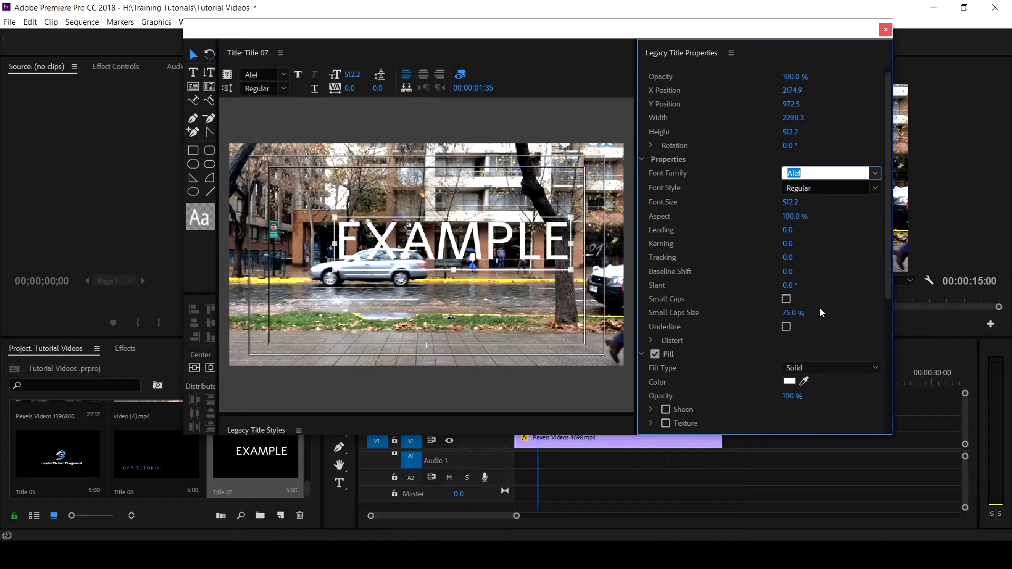
left_click_drag(499, 262, 437, 336)
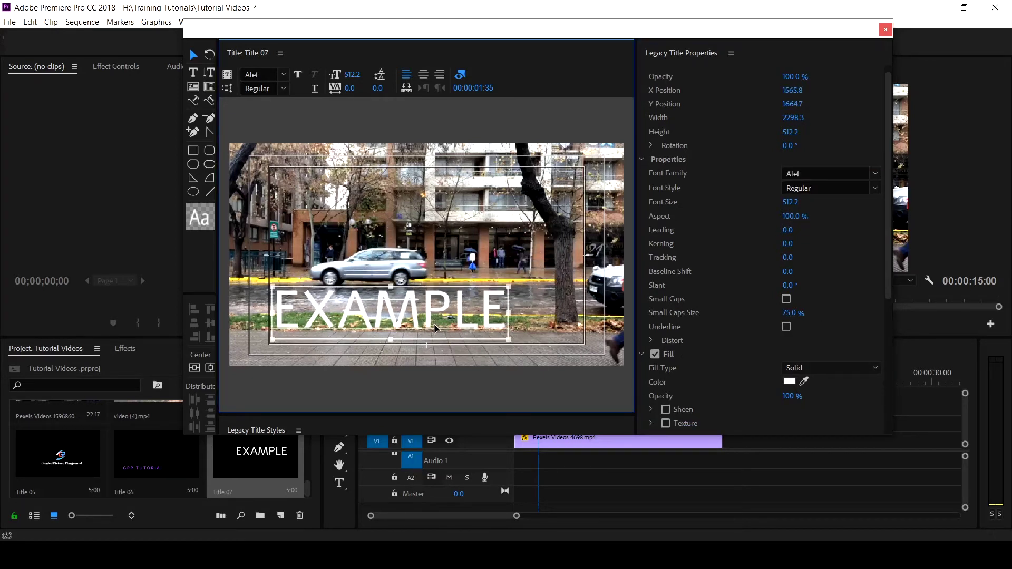
left_click_drag(511, 292, 429, 313)
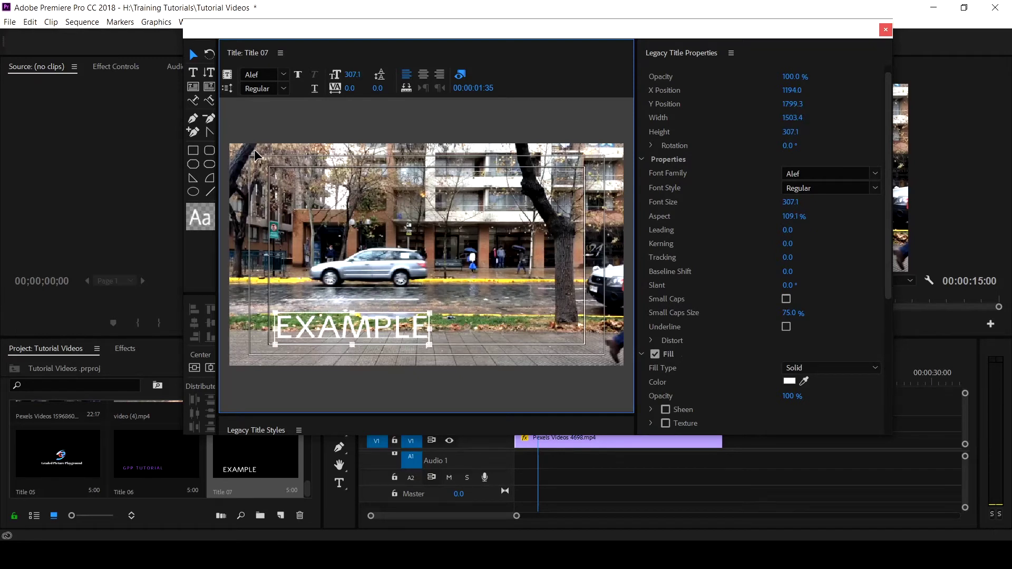
Draw a 1853.7 × 475.3 white rectangle covering the EXAMPLE text in the lower left
left_click(194, 152)
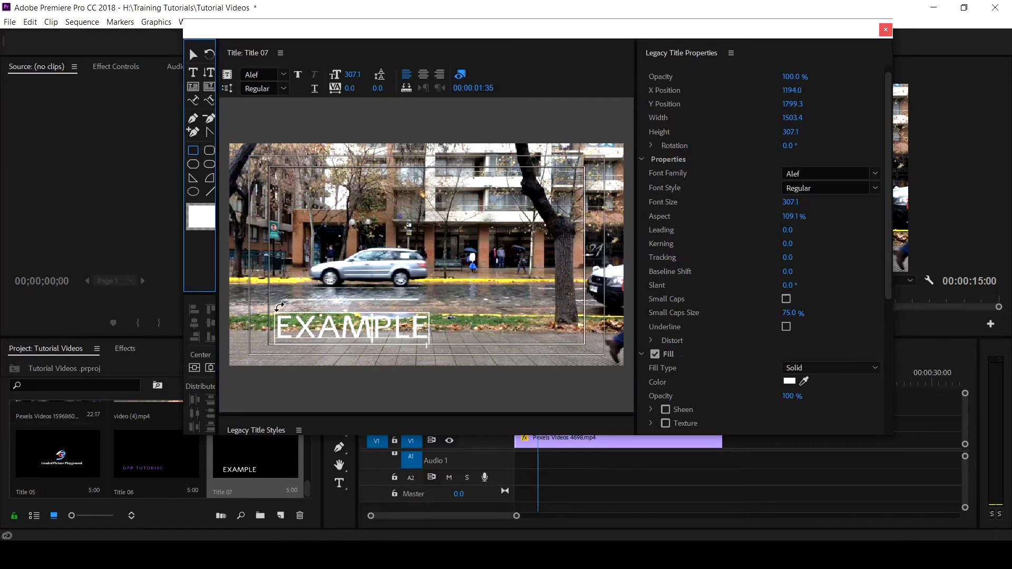
left_click_drag(281, 279, 336, 298)
mouse_move(406, 307)
left_mouse_down()
mouse_move(445, 344)
mouse_move(495, 350)
mouse_move(442, 335)
left_mouse_up()
left_click_drag(464, 285, 458, 299)
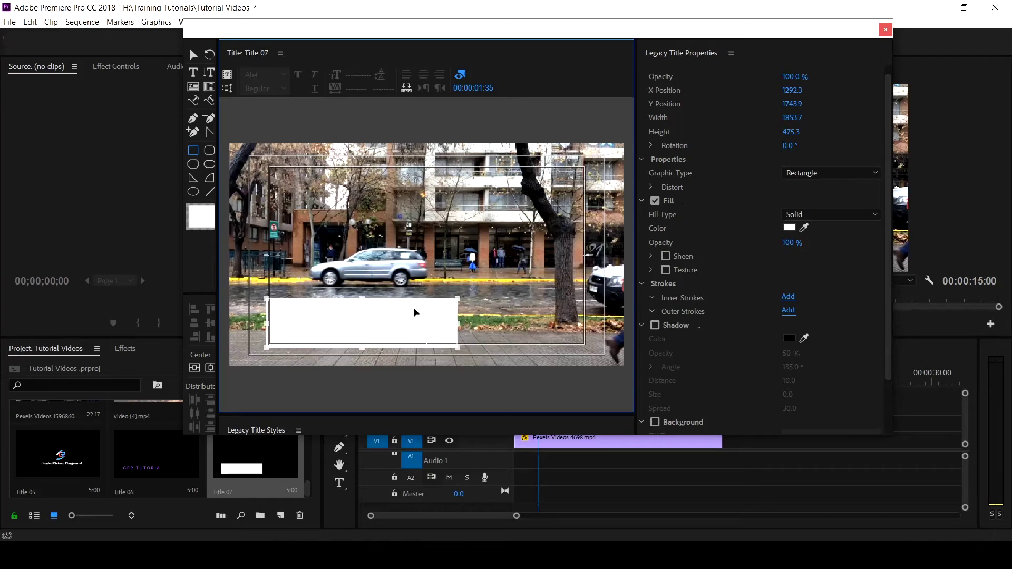
left_click(568, 317)
Set the rectangle's fill colour to black (000000)
left_click(789, 228)
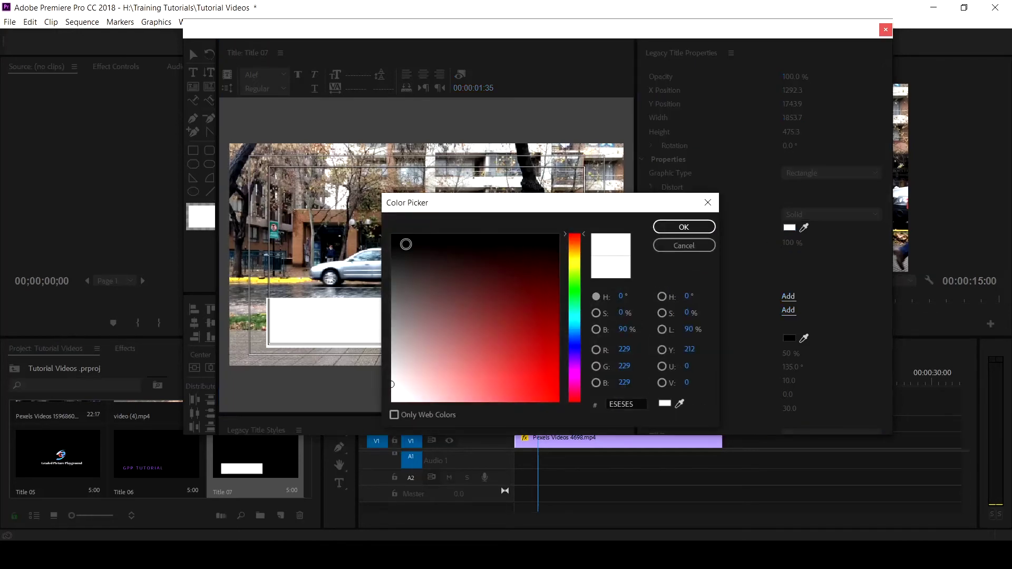
left_click_drag(396, 239, 374, 233)
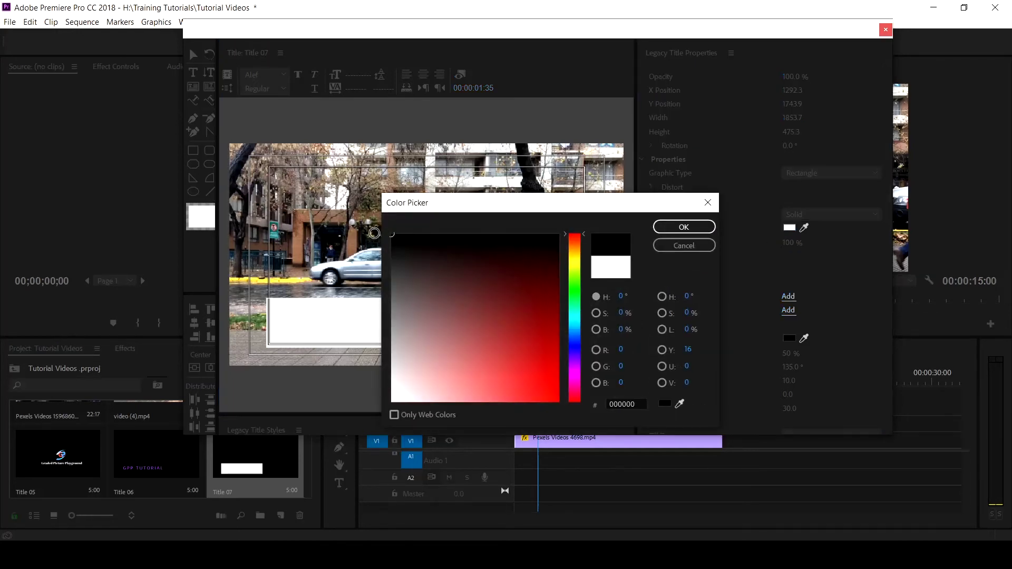
left_click(677, 233)
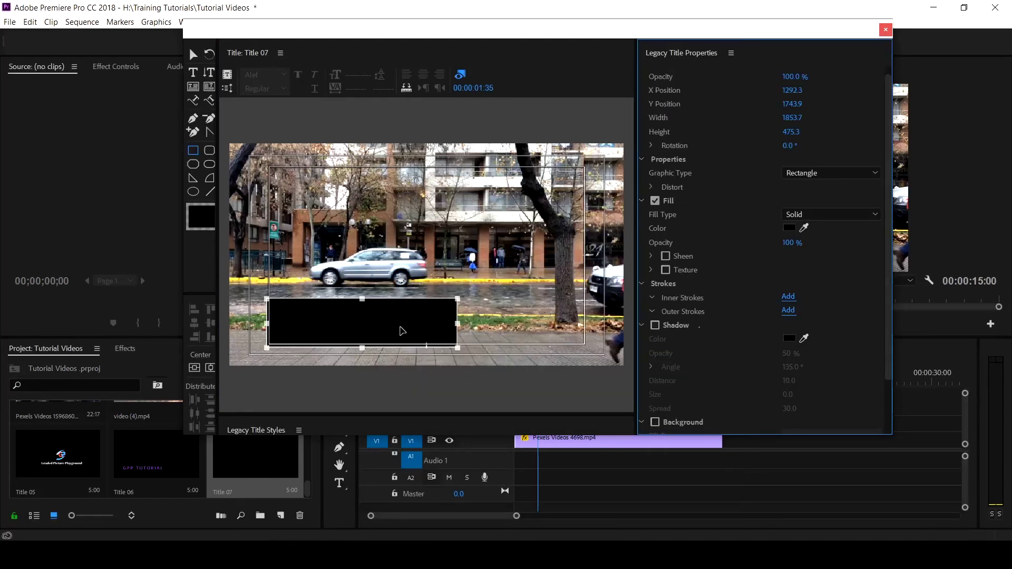
Send the black rectangle to the back so EXAMPLE shows on top
right_click(401, 331)
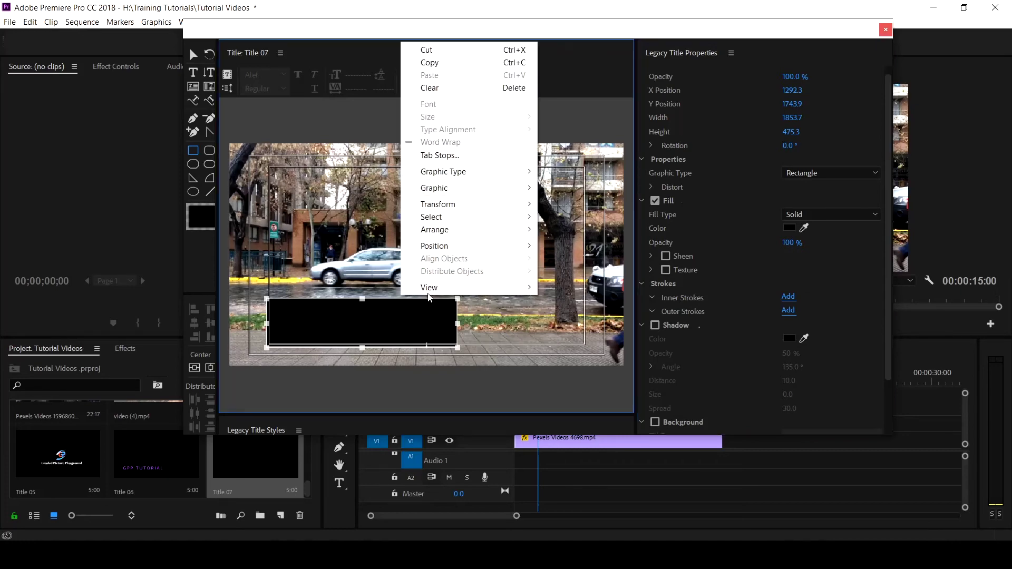
mouse_move(459, 232)
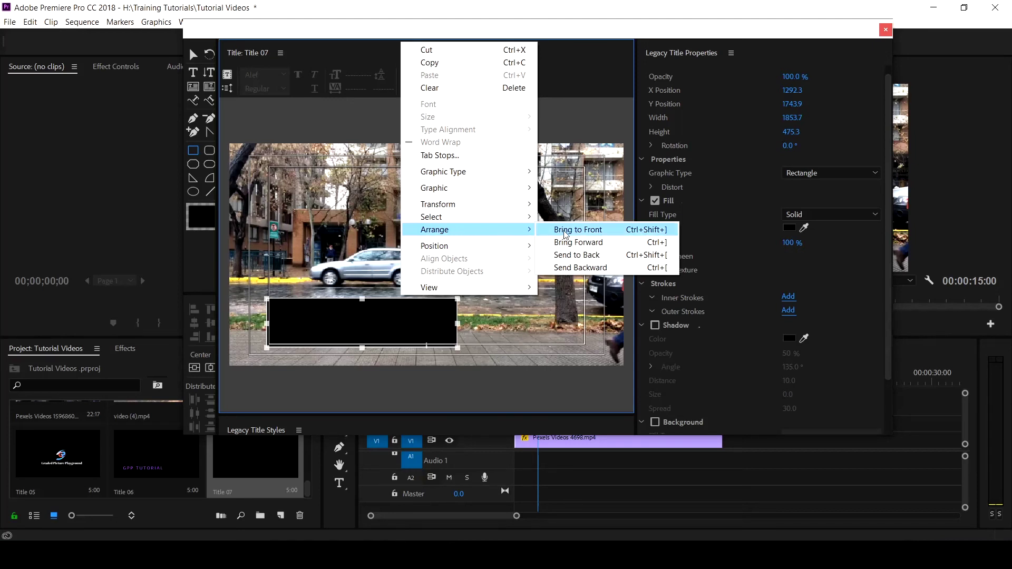
left_click(577, 254)
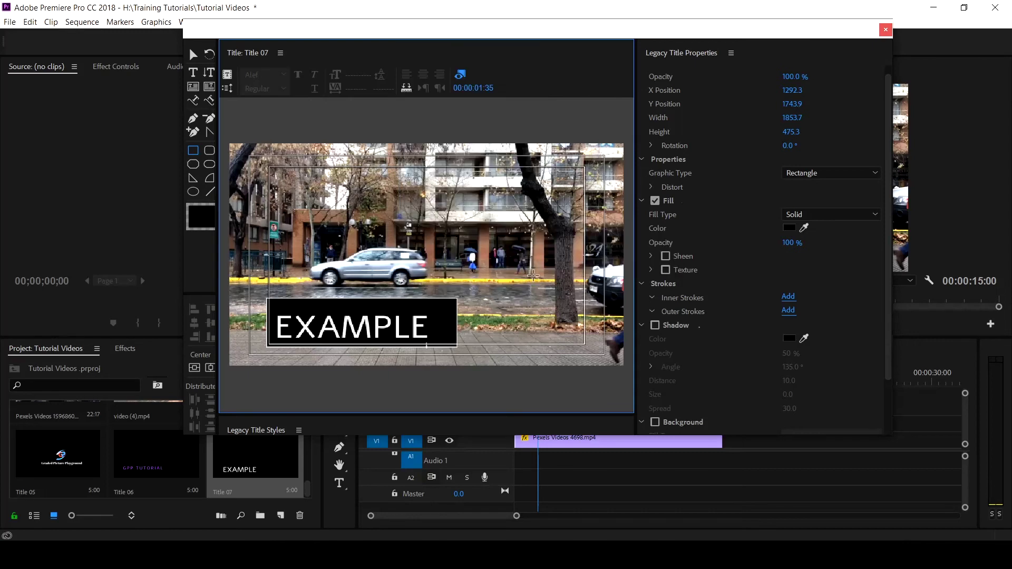
left_click(192, 54)
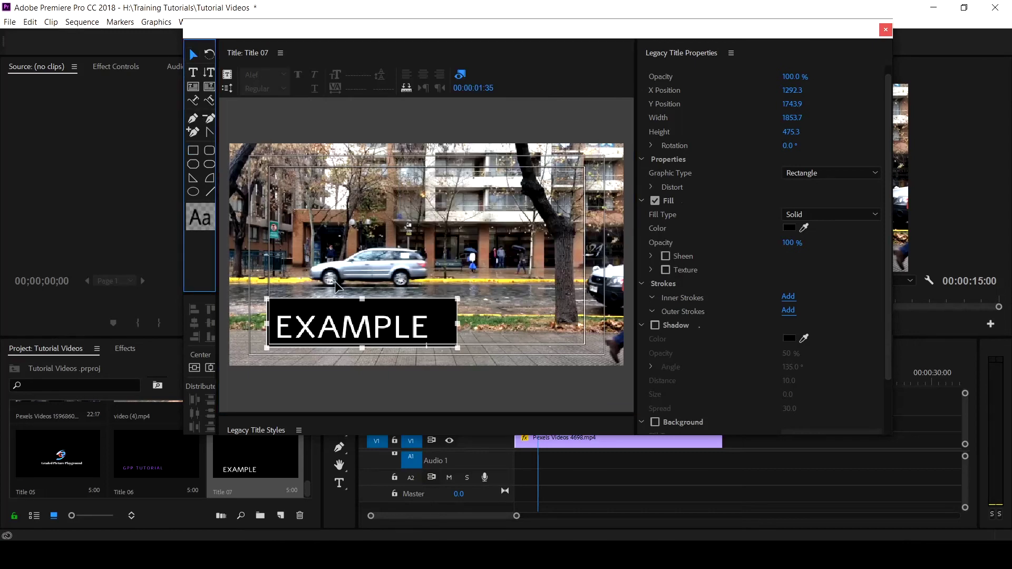
Nudge EXAMPLE up-right within the box and set the rectangle's fill opacity to 80%
left_click(347, 327)
left_click_drag(348, 326, 352, 322)
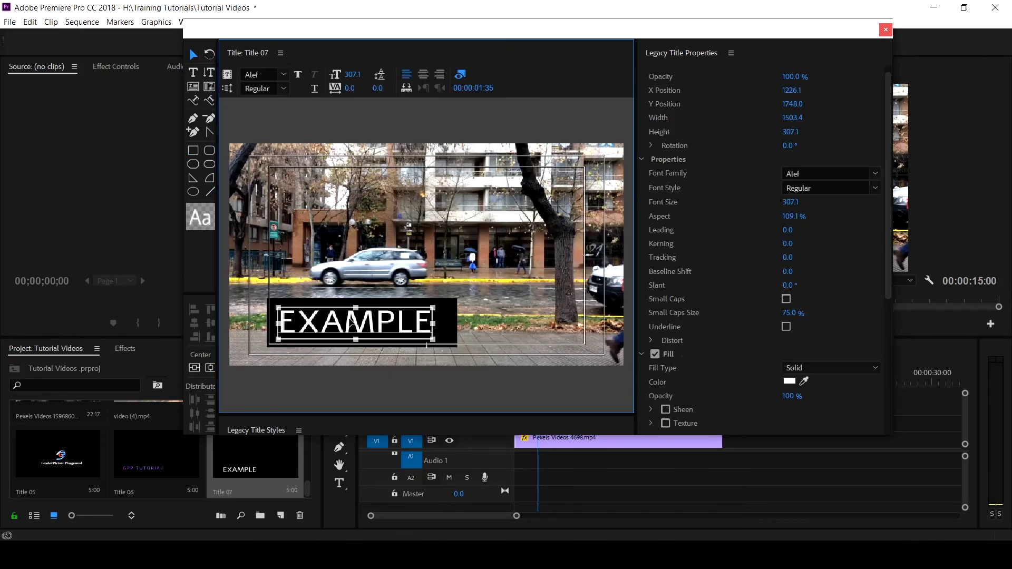
left_click(380, 333)
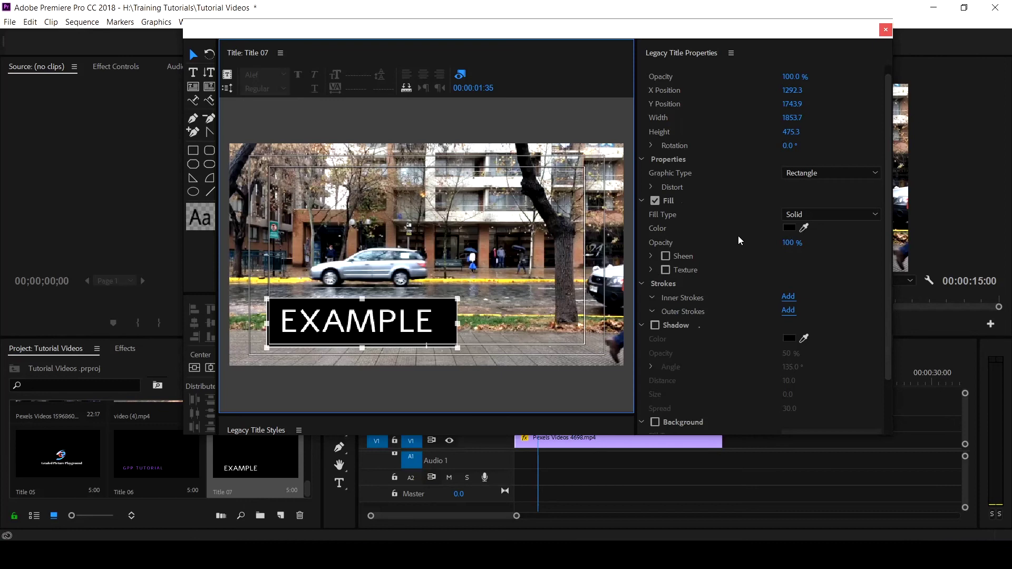
left_click_drag(792, 250, 781, 249)
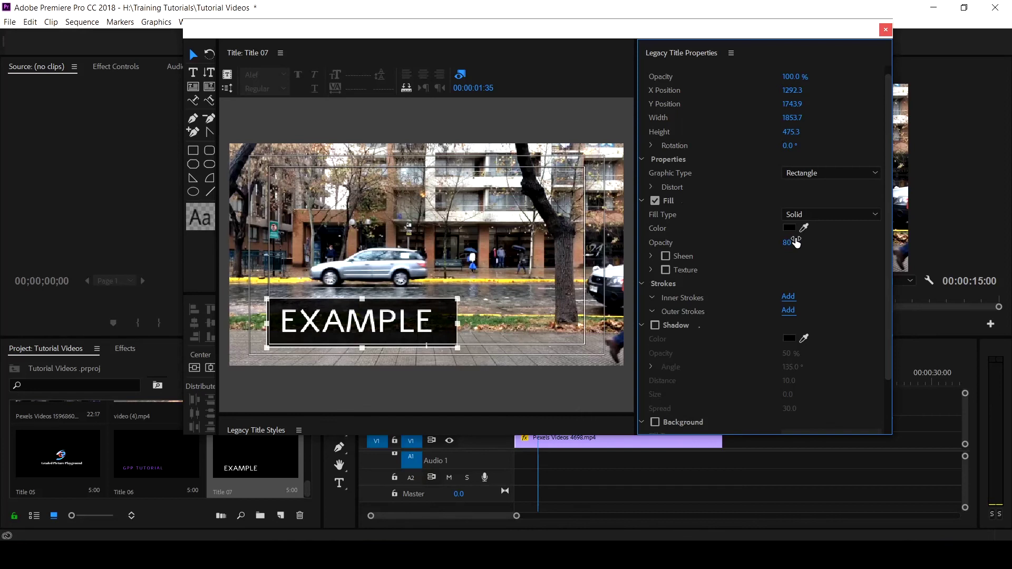
left_click(417, 254)
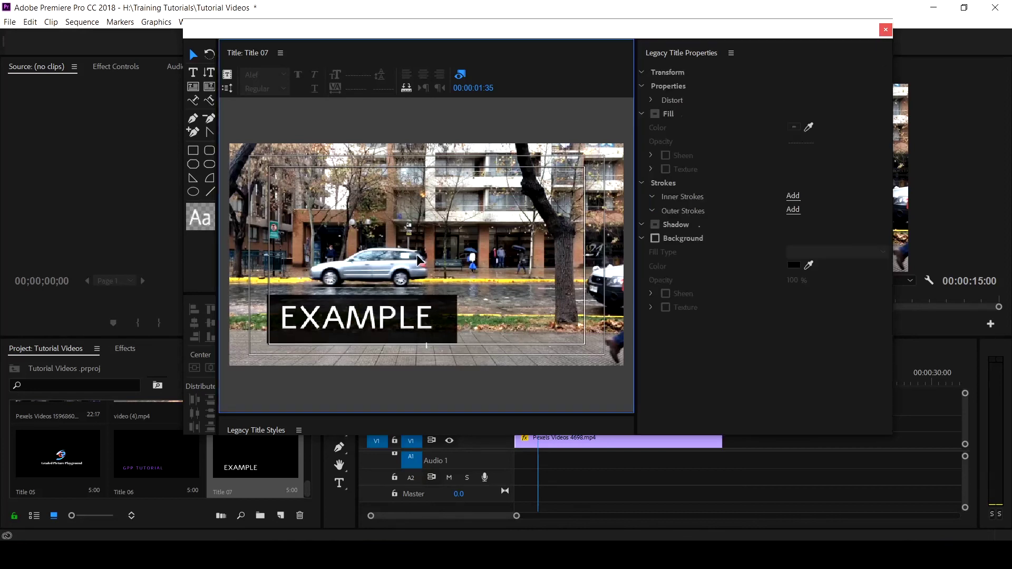